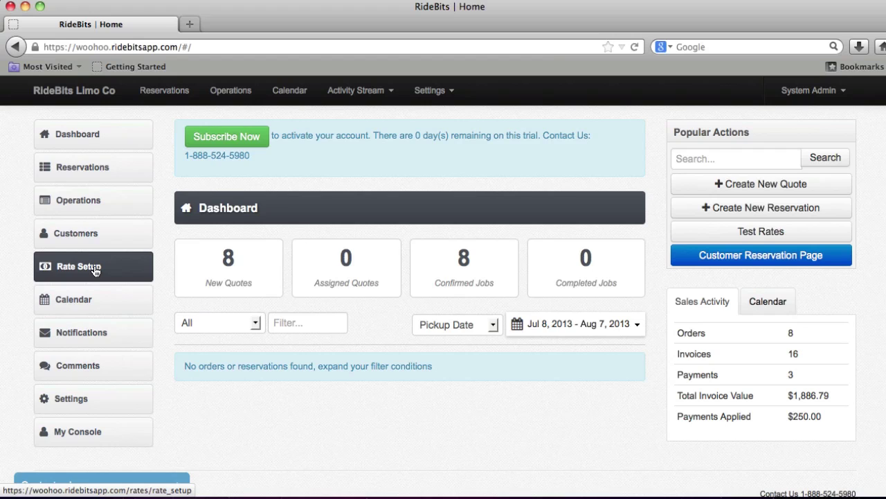
Step: Go to the Rate Setup page and scroll to the Zone to Zone Based Rates section
{"action": "left_click", "coordinate": [94, 270]}
{"action": "scroll", "coordinate": [230, 326], "scroll_direction": "down", "scroll_amount": 3}
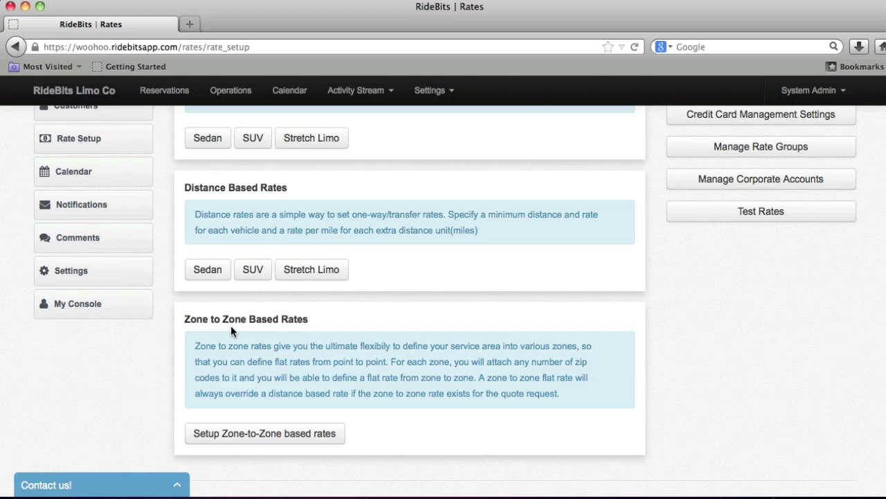
Step: Show the zone-to-zone setup listing the Kennedy, LaGuardia and Newark Airport zones
{"action": "left_click", "coordinate": [237, 435]}
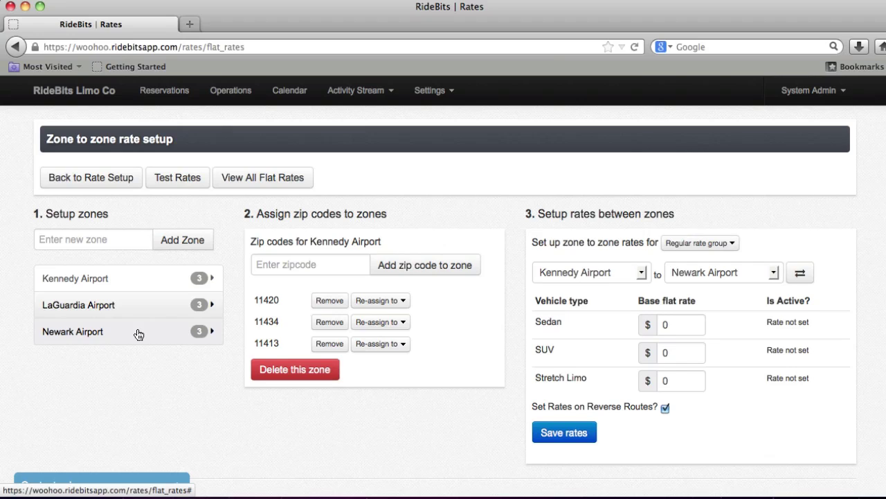
Step: Add a zone named 'Upper East Side' and select it to view its empty zip list
{"action": "left_click", "coordinate": [136, 241]}
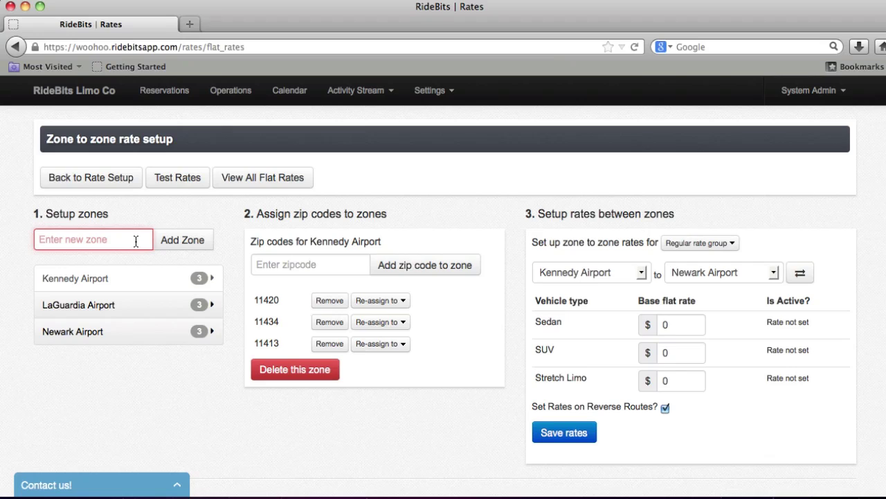
{"action": "type", "text": "Upper "}
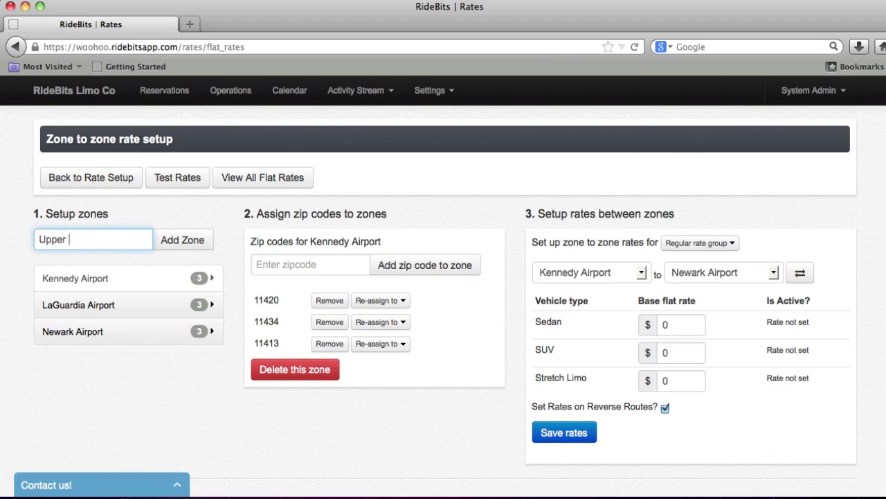
{"action": "type", "text": "East Side"}
{"action": "left_click", "coordinate": [186, 251]}
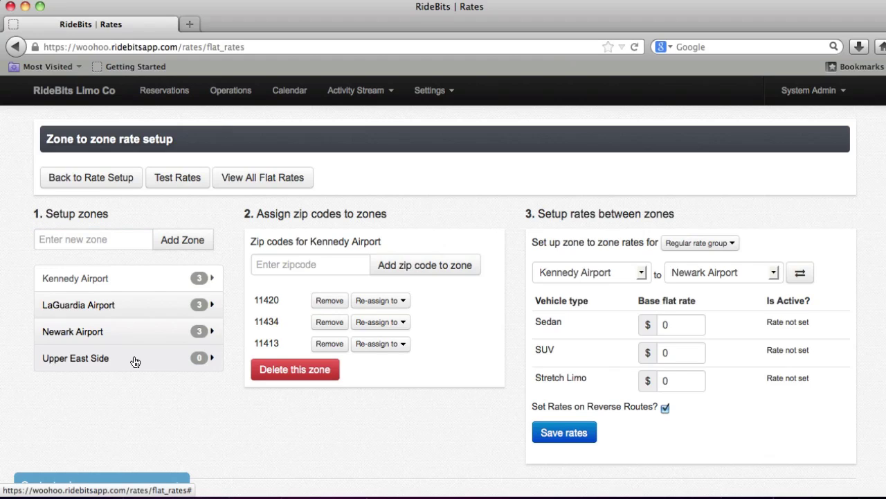
{"action": "left_click", "coordinate": [135, 362]}
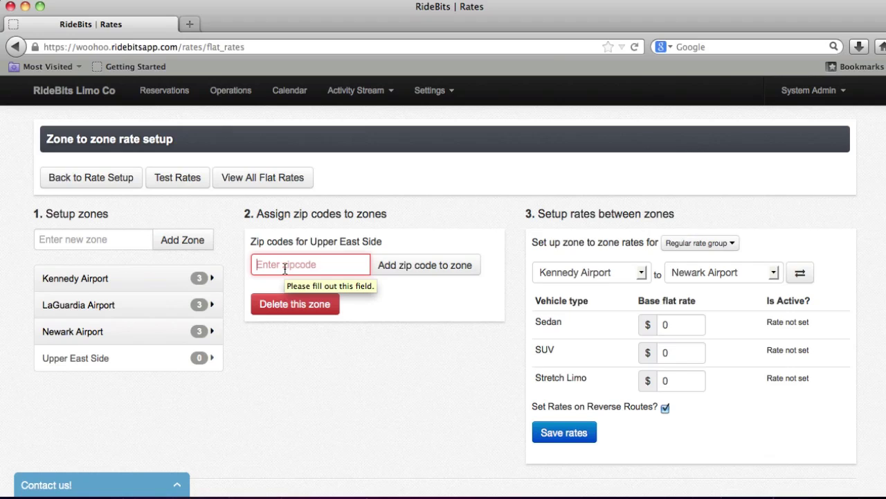
Step: Add zip codes 10065, 10021 and 10075 to Upper East Side using the autocomplete suggestions
{"action": "type", "text": "10"}
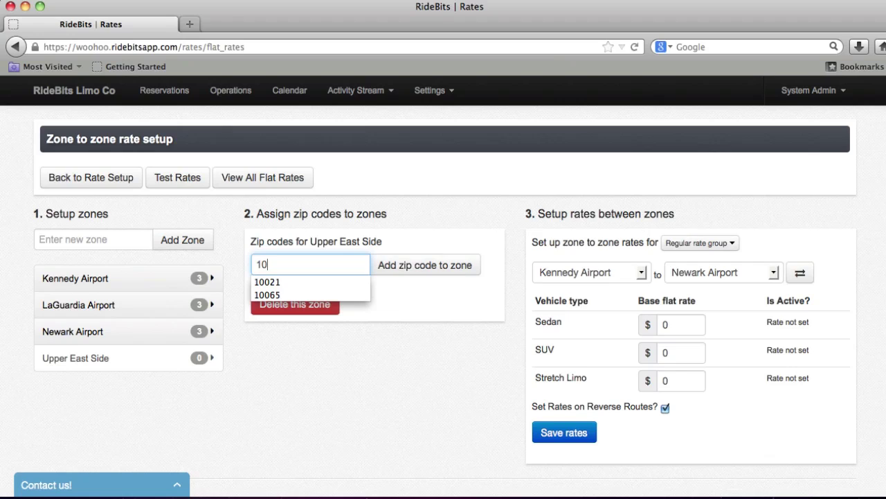
{"action": "type", "text": "065"}
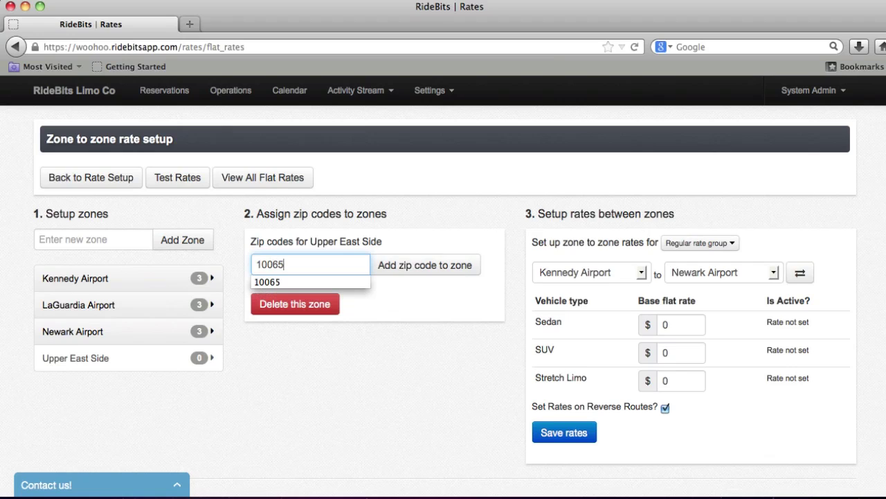
{"action": "key", "text": "Down"}
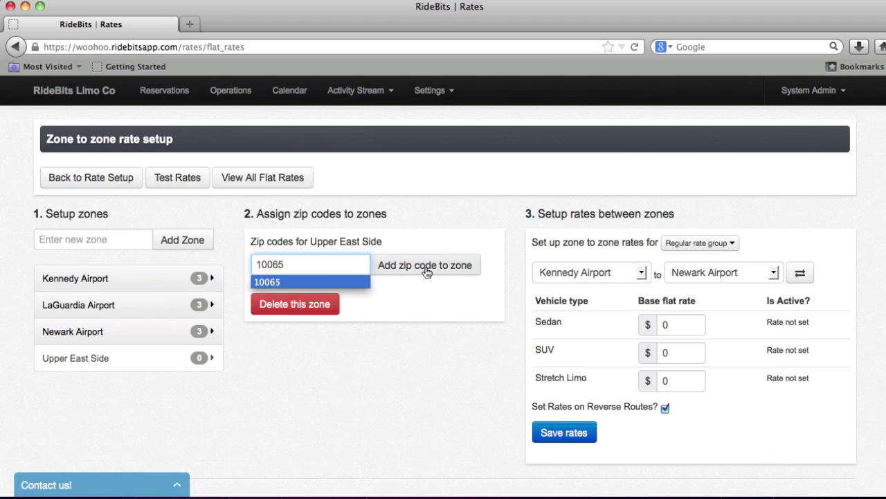
{"action": "left_click", "coordinate": [426, 274]}
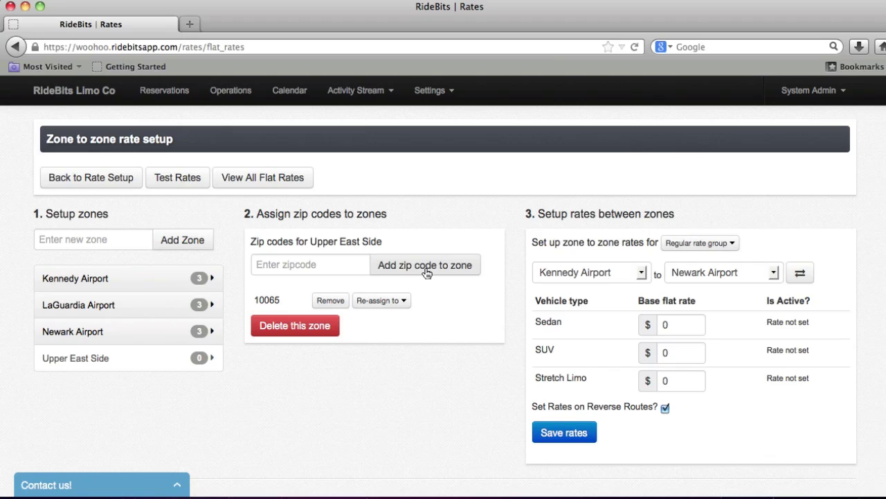
{"action": "left_click", "coordinate": [323, 268]}
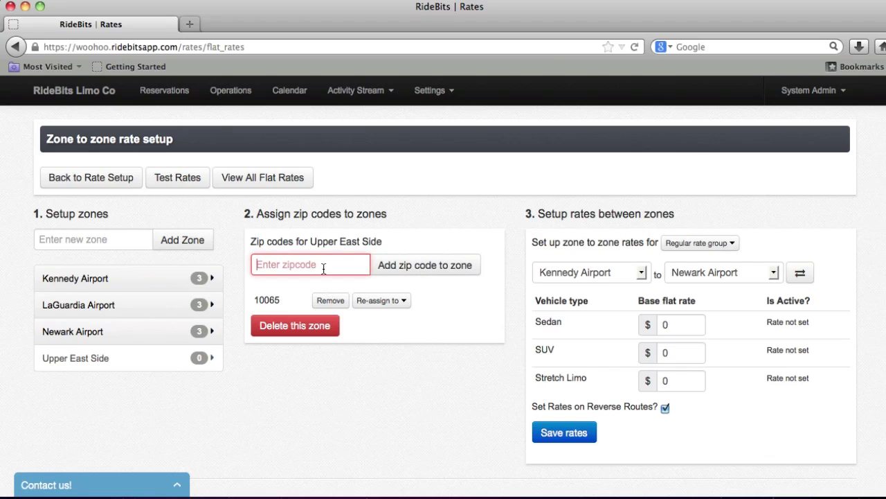
{"action": "type", "text": "100"}
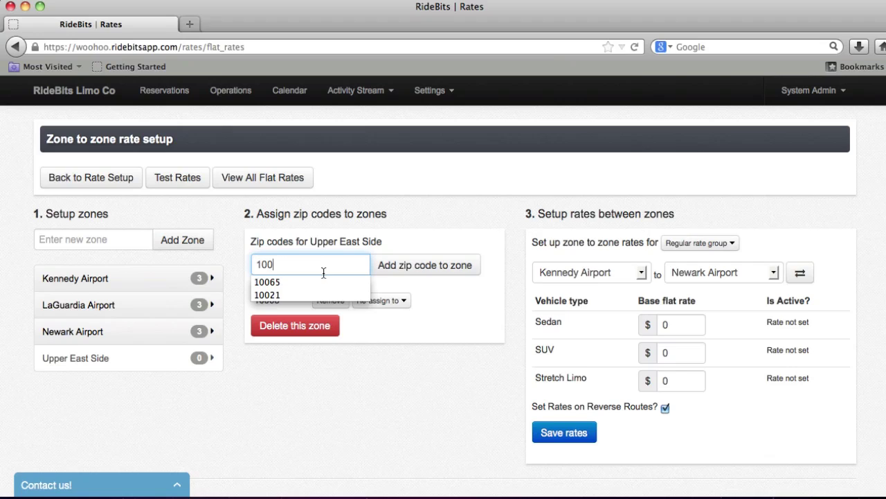
{"action": "type", "text": "21"}
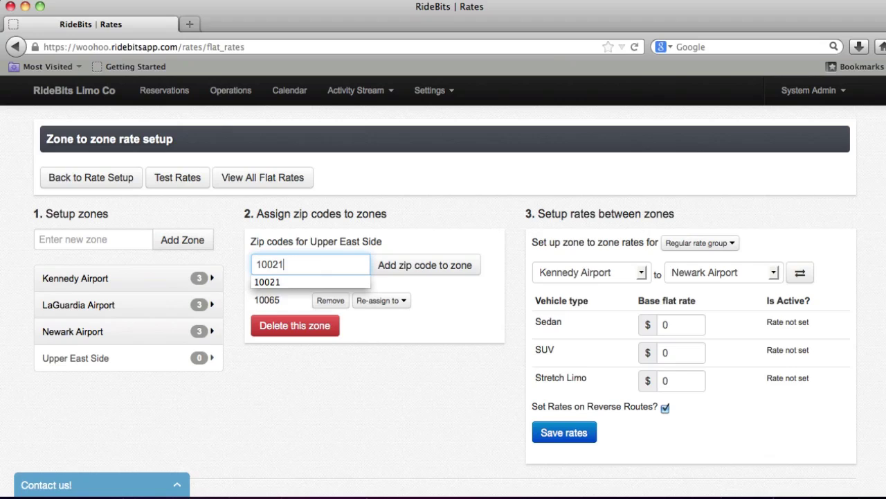
{"action": "left_click", "coordinate": [320, 283]}
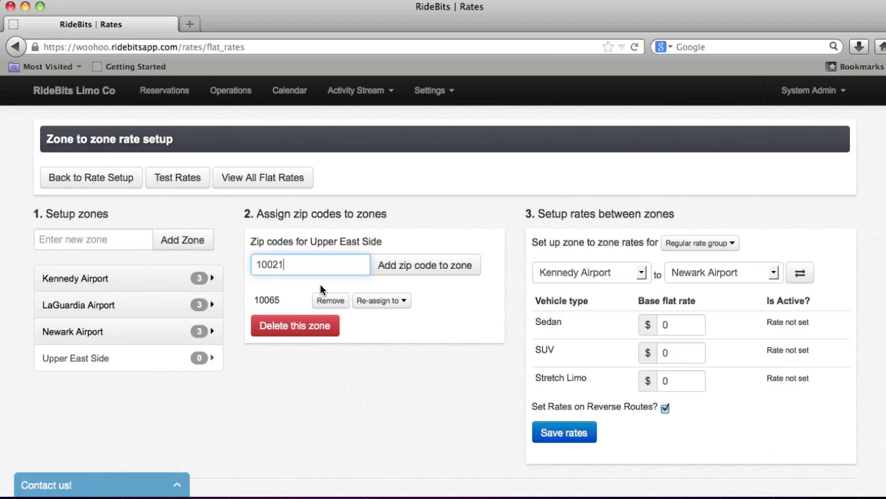
{"action": "left_click", "coordinate": [411, 271]}
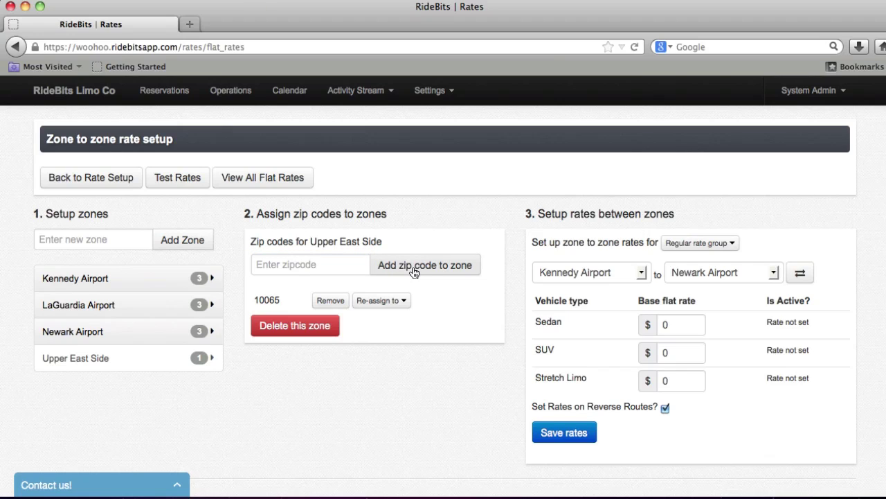
{"action": "left_click", "coordinate": [357, 262]}
{"action": "type", "text": "1"}
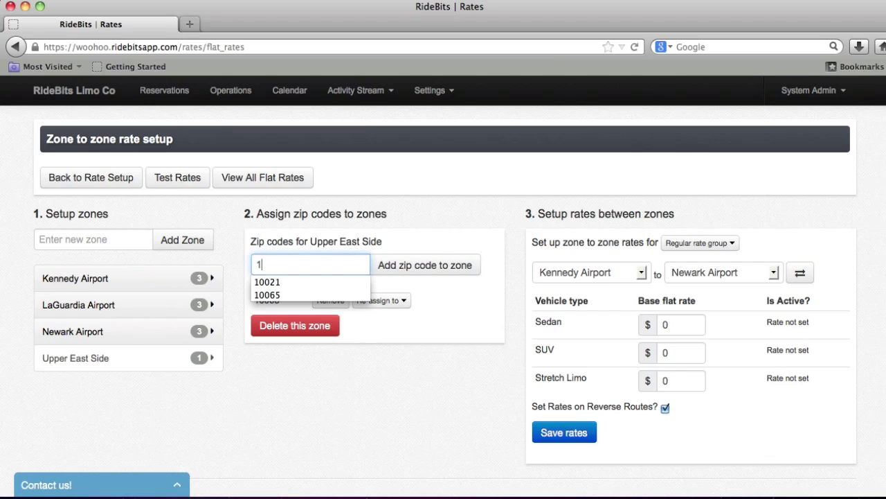
{"action": "type", "text": "007"}
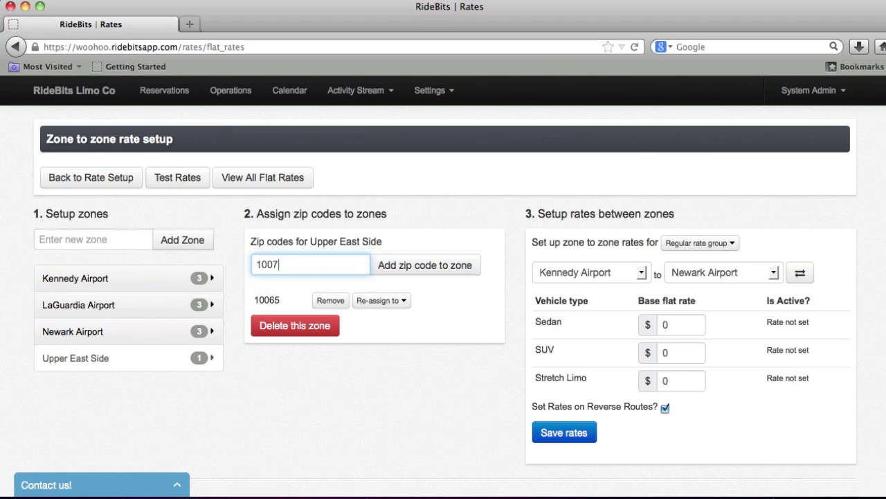
{"action": "type", "text": "5"}
{"action": "left_click", "coordinate": [409, 268]}
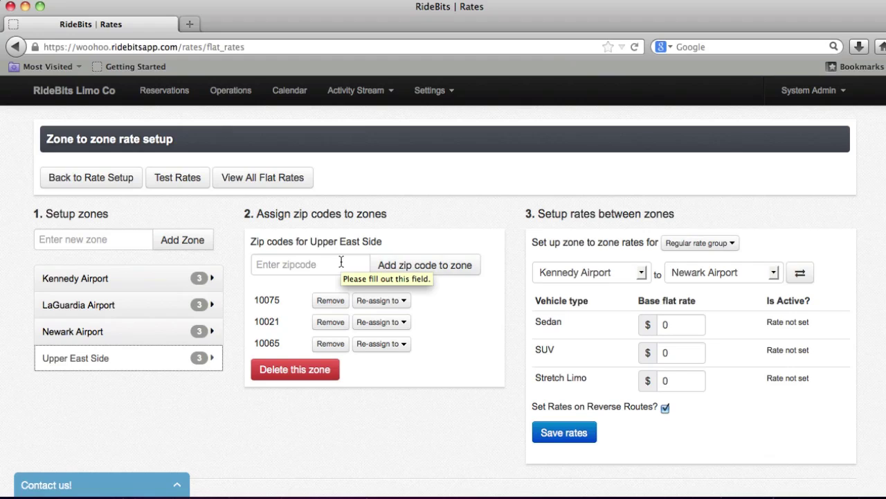
Step: Start entering a fourth zip code for the Upper East Side zone
{"action": "left_click", "coordinate": [342, 262]}
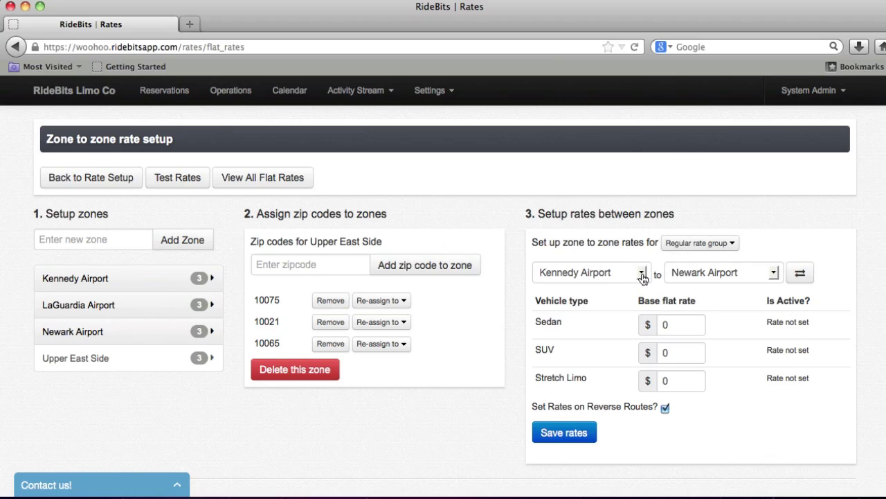
Step: Choose Kennedy Airport as the destination zone for the Upper East Side route
{"action": "left_click", "coordinate": [774, 273]}
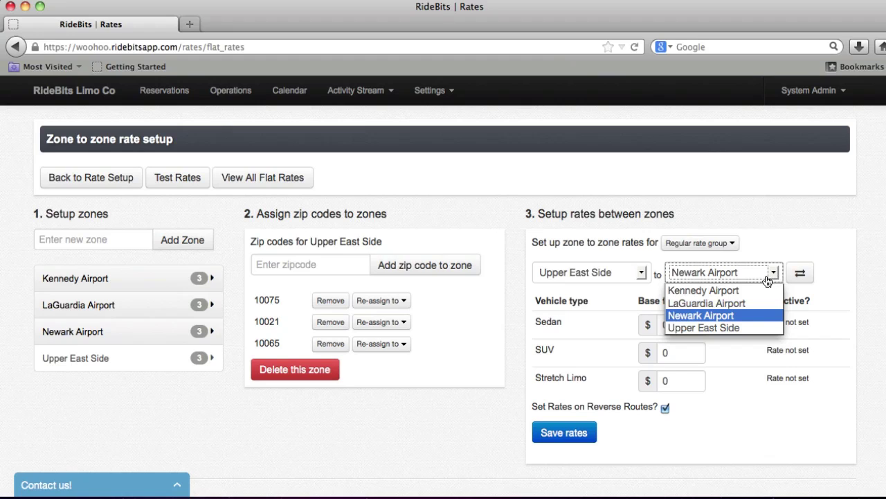
{"action": "left_click", "coordinate": [756, 291]}
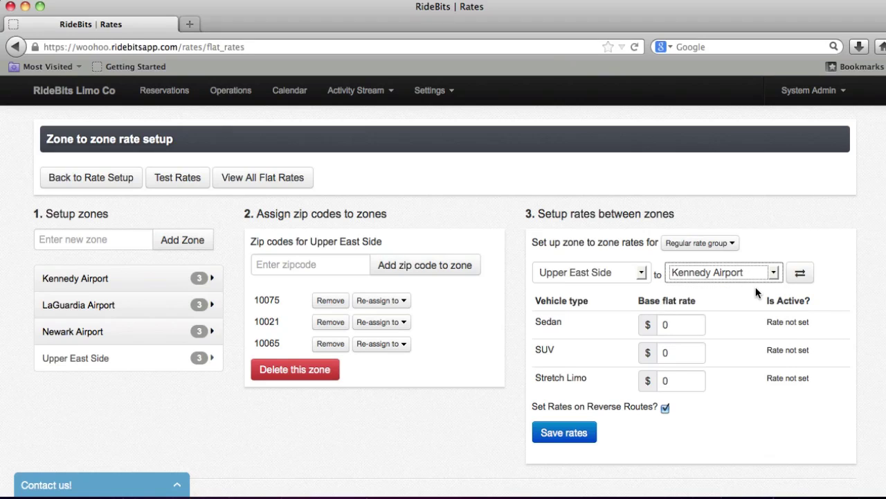
Step: Enter base flat rates of 100 Sedan, 125 SUV and 150 Stretch Limo, then save
{"action": "left_click", "coordinate": [689, 324]}
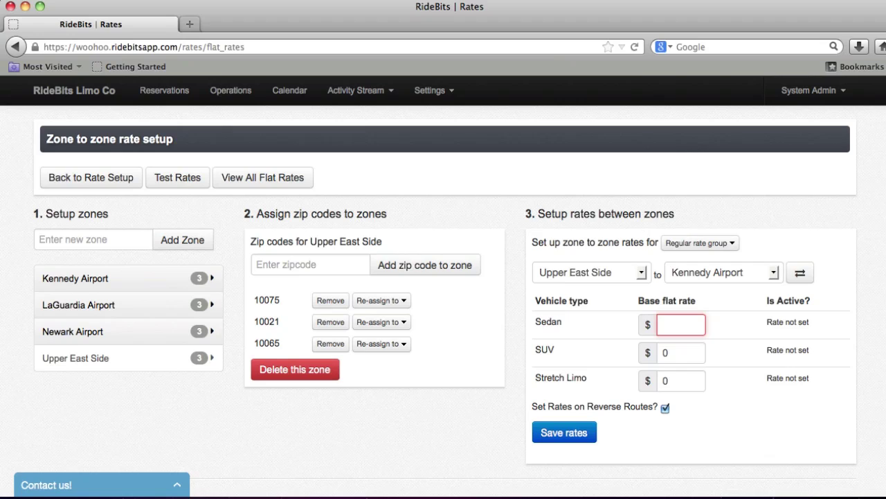
{"action": "type", "text": "100"}
{"action": "left_click", "coordinate": [674, 352]}
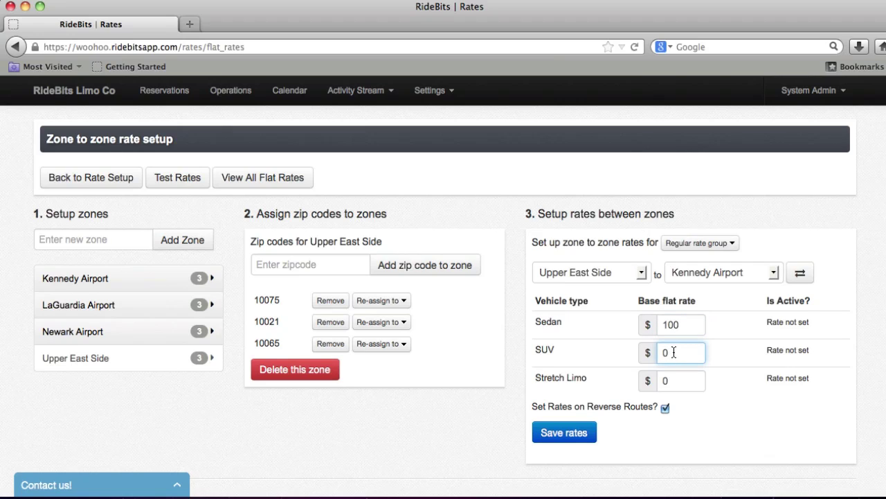
{"action": "key", "text": "BackSpace"}
{"action": "type", "text": "125"}
{"action": "left_click", "coordinate": [691, 382]}
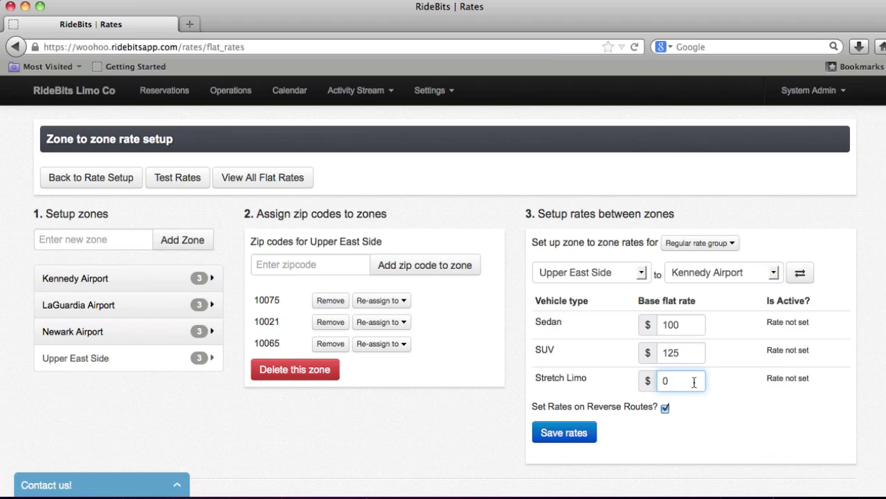
{"action": "key", "text": "BackSpace"}
{"action": "type", "text": "150"}
{"action": "key", "text": "Tab"}
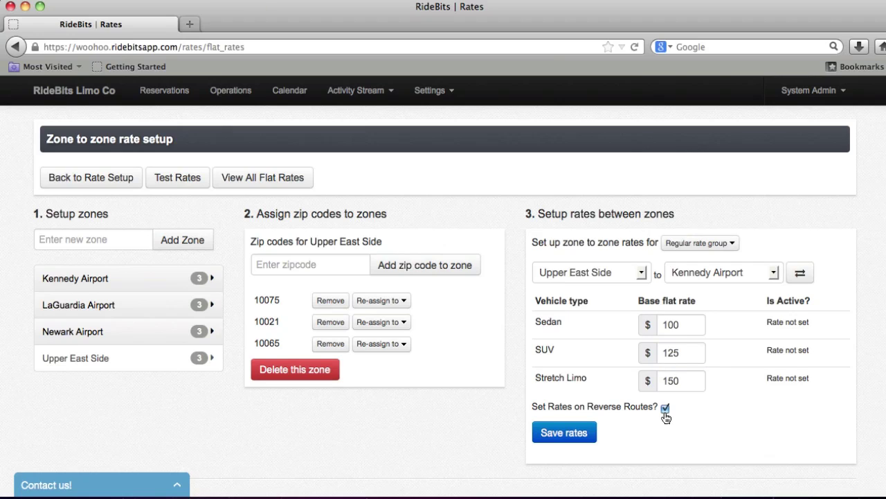
{"action": "left_click", "coordinate": [572, 432]}
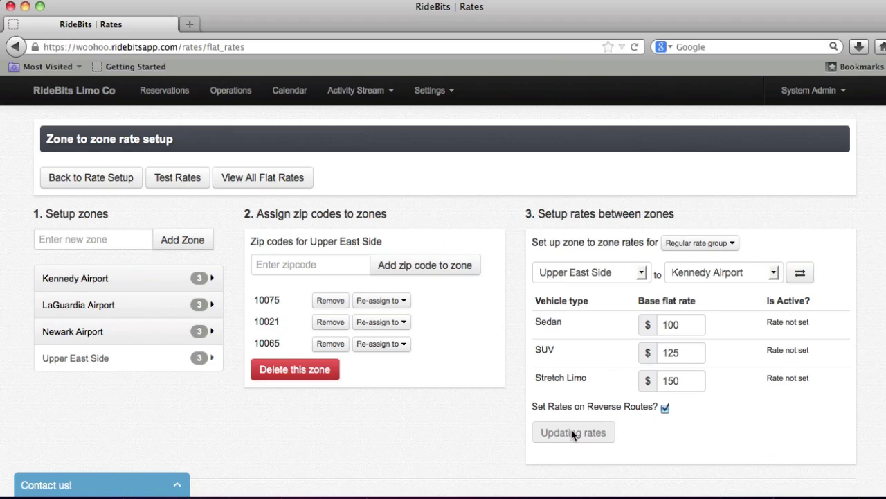